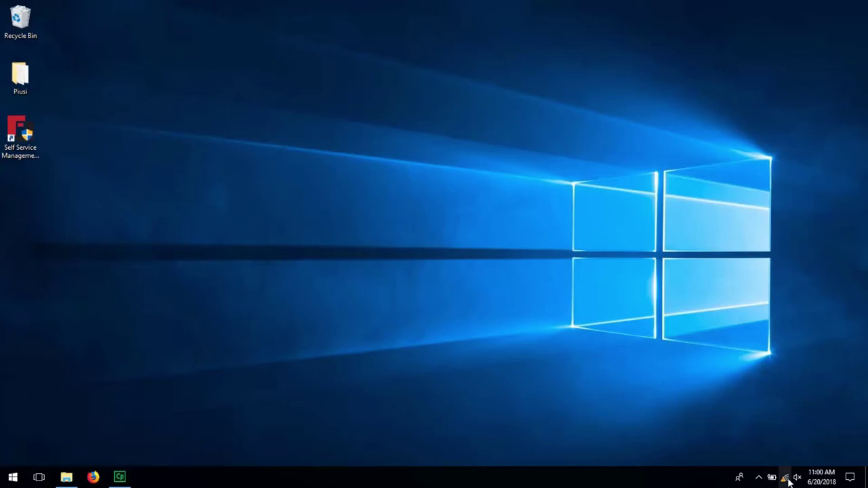
# Step: Check the available Wi-Fi networks in the Windows taskbar tray
pyautogui.click(786, 479)
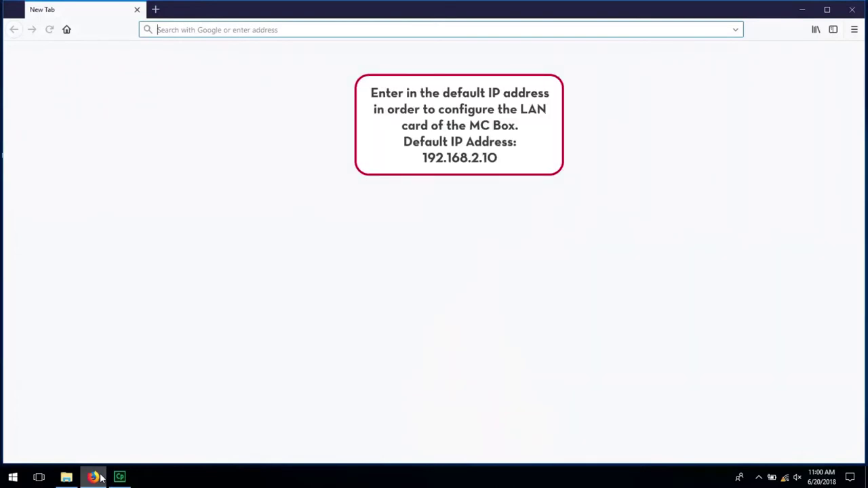
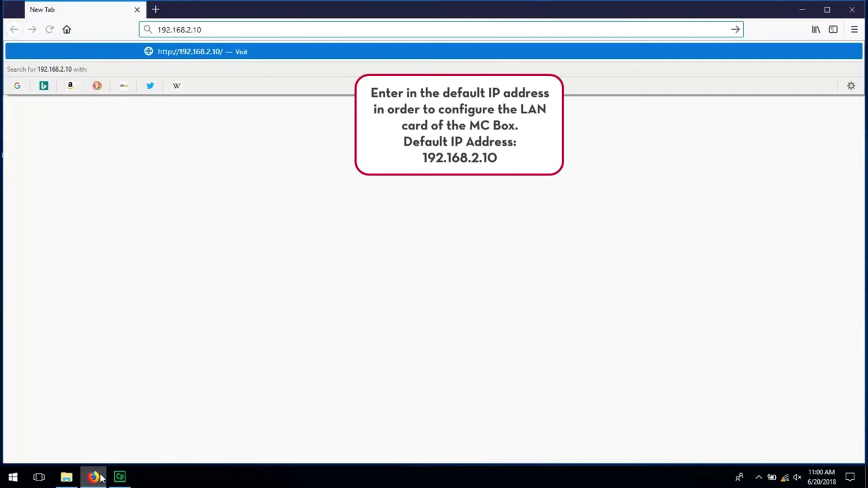
# Step: Load 192.168.2.10 and enter the administrator user name and password at the login prompt
pyautogui.press('Return')
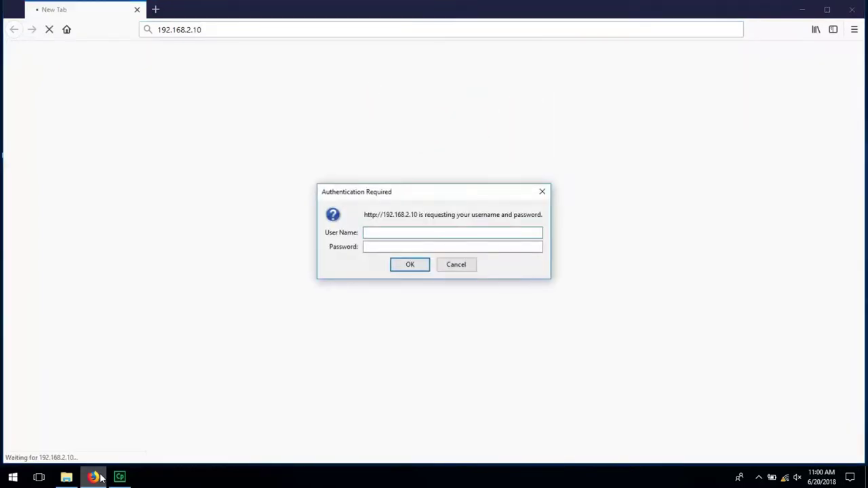
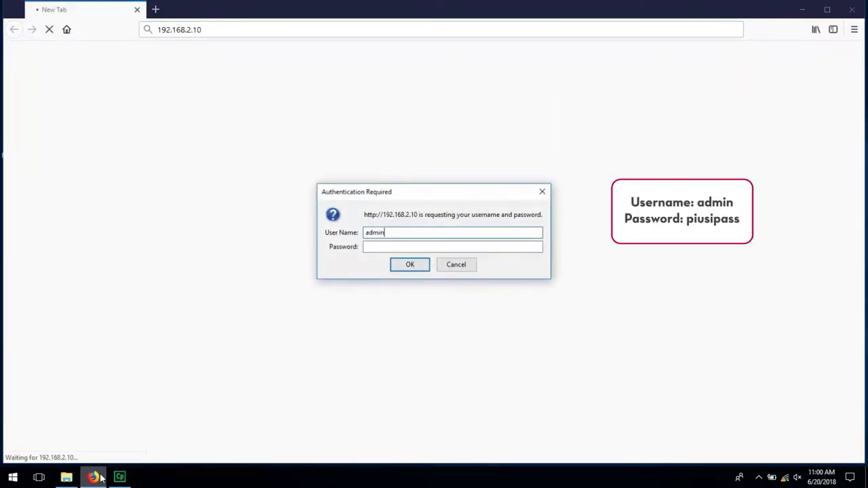
pyautogui.press('Tab')
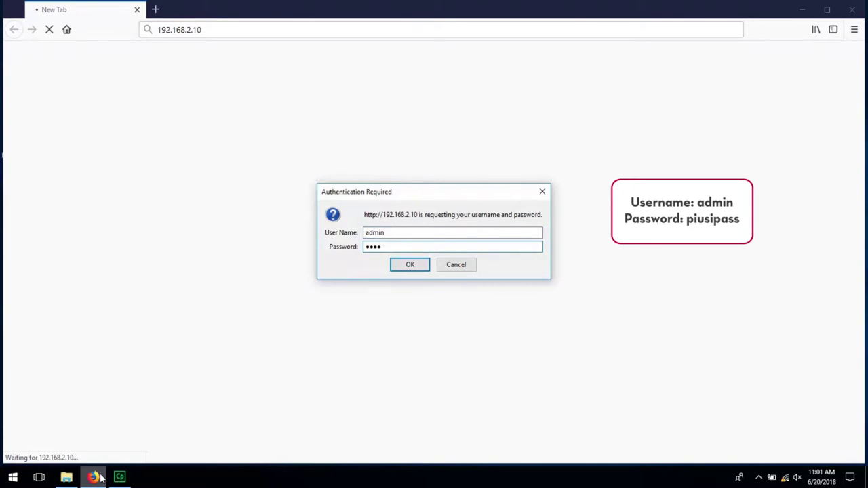
# Step: Log in, switch the management IP to Static and change it to 192.168.0.133
pyautogui.click(425, 269)
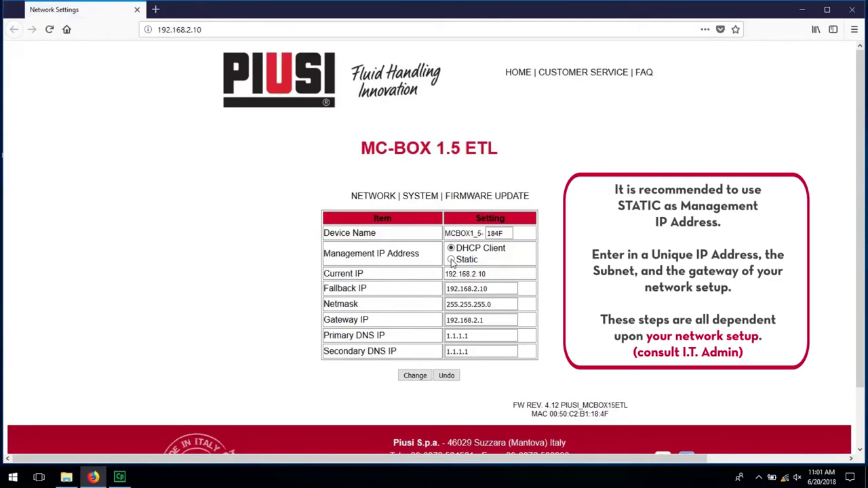
pyautogui.click(452, 260)
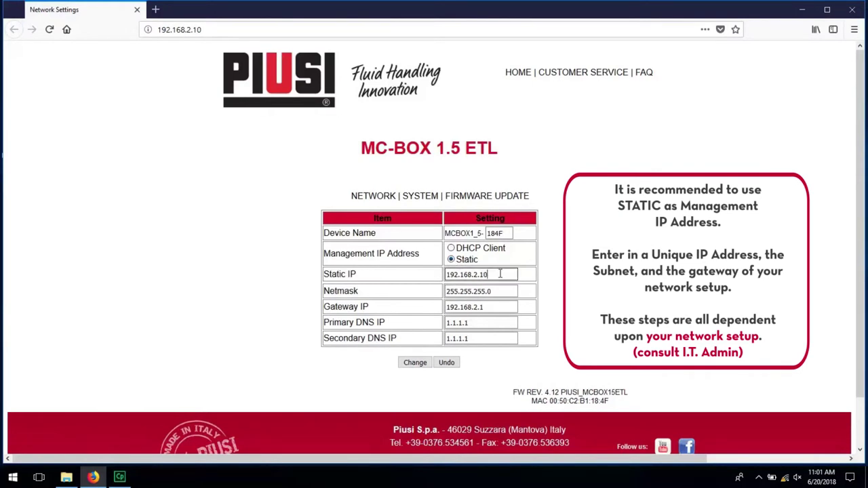
pyautogui.moveTo(499, 274); pyautogui.dragTo(479, 277)
pyautogui.press('BackSpace')
pyautogui.write('0.133')
pyautogui.click(517, 291)
# Step: Set the gateway IP to 192.168.0.1 and apply the new network settings
pyautogui.click(488, 308)
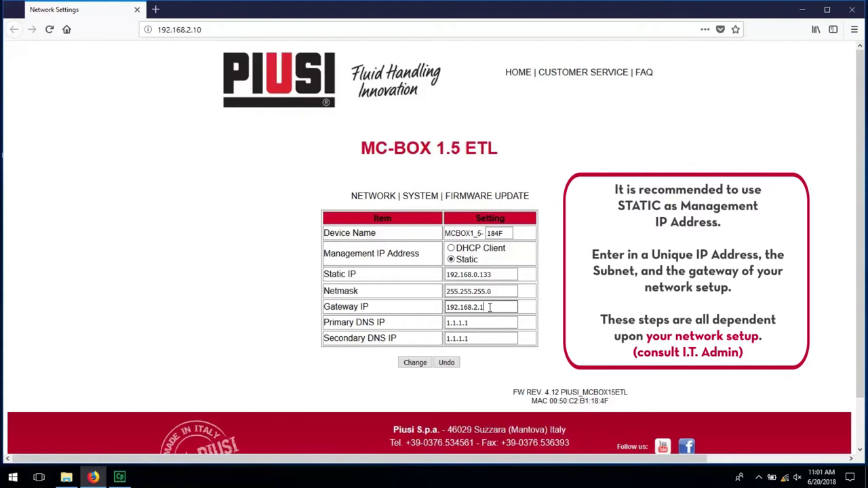
pyautogui.press('BackSpace')
pyautogui.press('BackSpace')
pyautogui.press('BackSpace')
pyautogui.write('0.1')
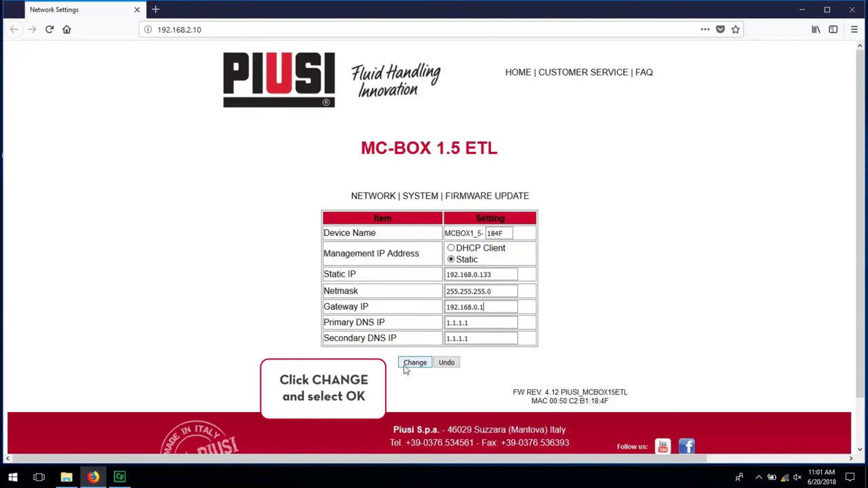
pyautogui.click(405, 365)
pyautogui.click(432, 217)
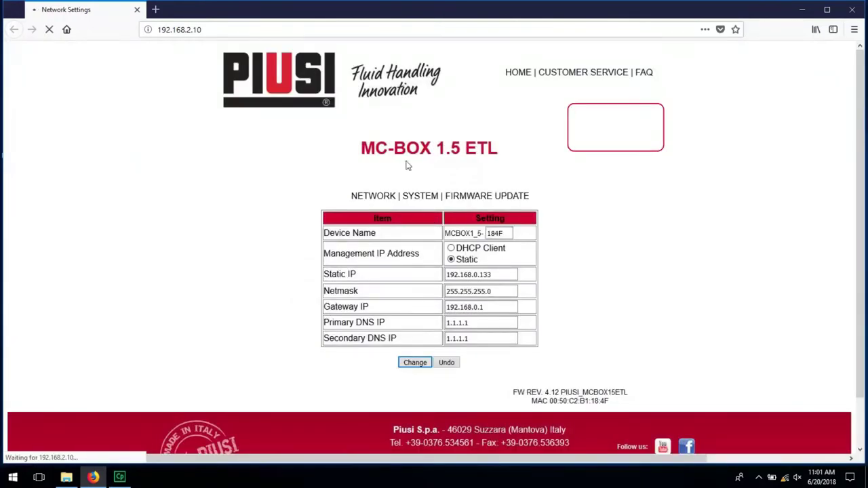
# Step: Close Firefox
pyautogui.click(286, 30)
pyautogui.write('1')
pyautogui.press('Escape')
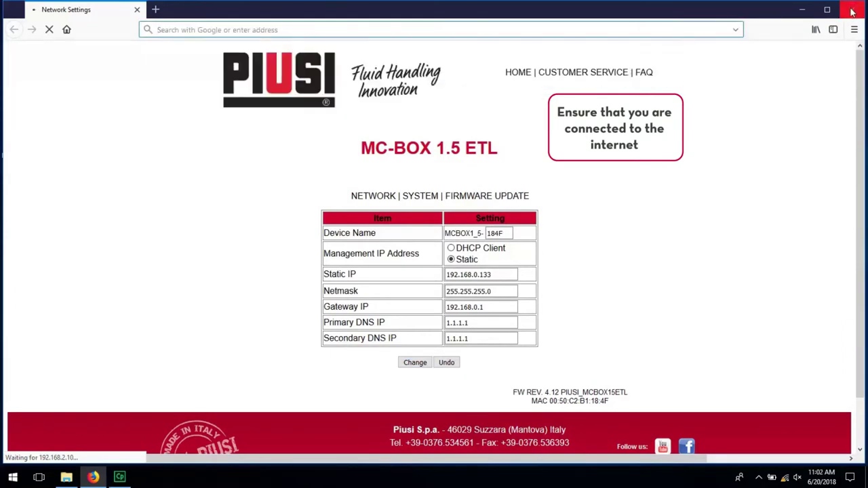
pyautogui.click(852, 12)
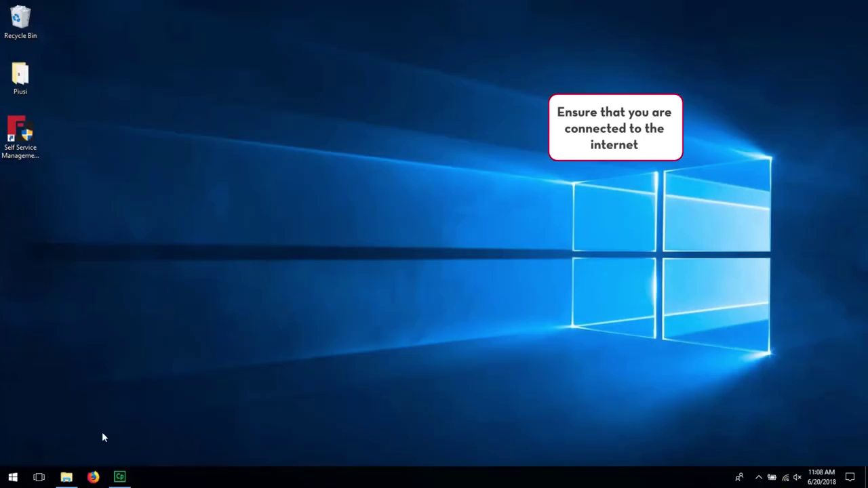
# Step: Download setup.exe from the pasted PW Configurator link and run the PWConfigurator installer
pyautogui.click(93, 477)
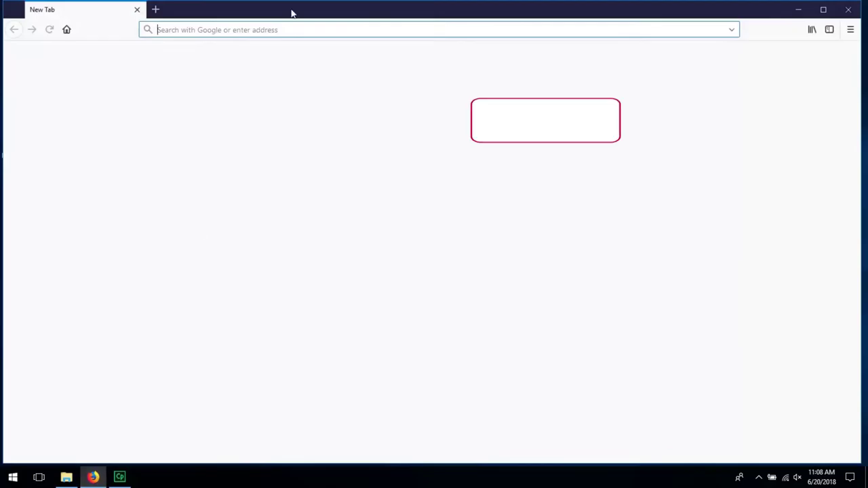
pyautogui.write('https://wswebssm.piusi.com/pwconfigurator/setup.exe')
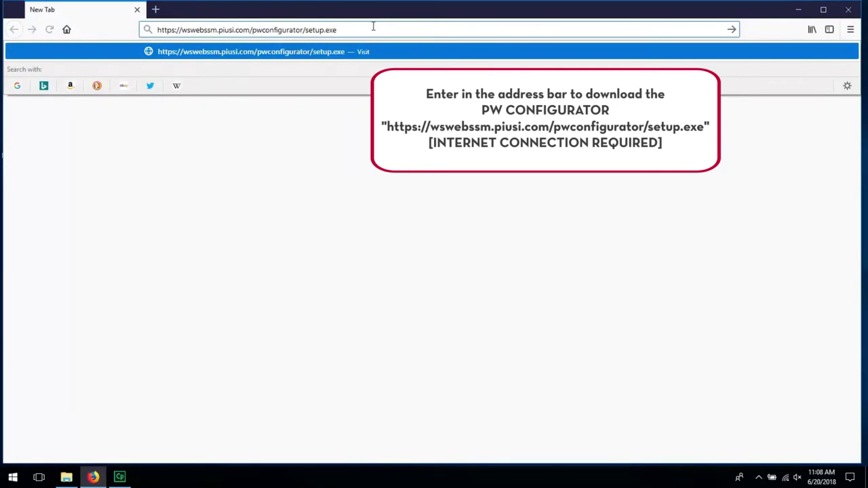
pyautogui.press('Return')
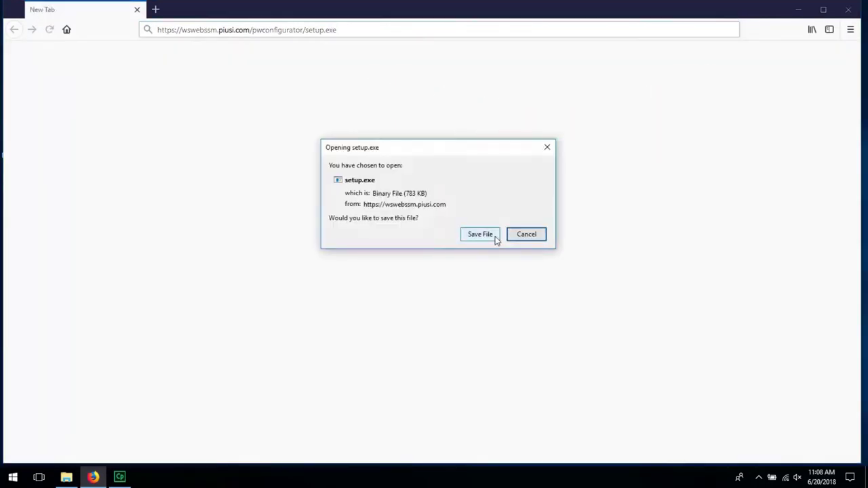
pyautogui.click(496, 238)
pyautogui.click(799, 31)
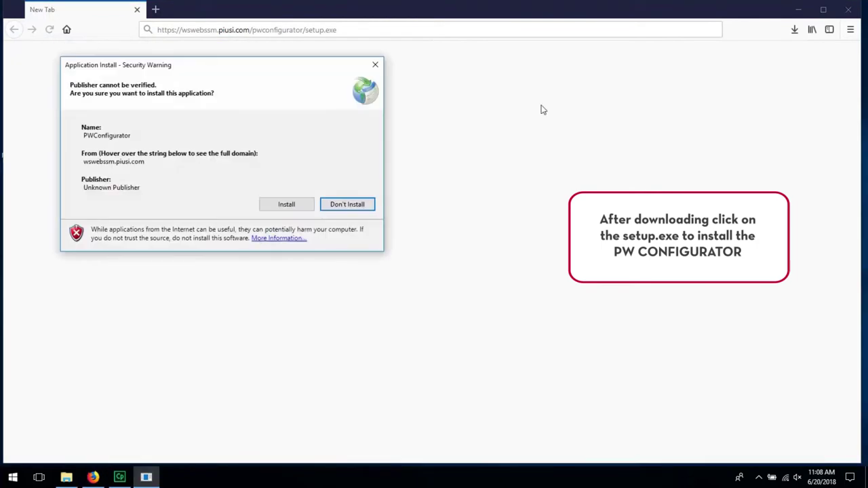
pyautogui.click(286, 204)
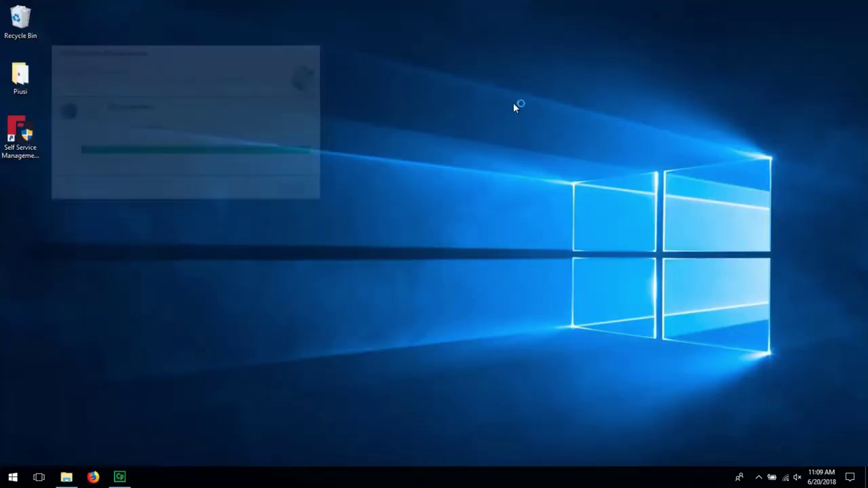
# Step: Connect to the PW WIFI network, then search 'pw config' to launch PW Mobile Configurator
pyautogui.click(787, 479)
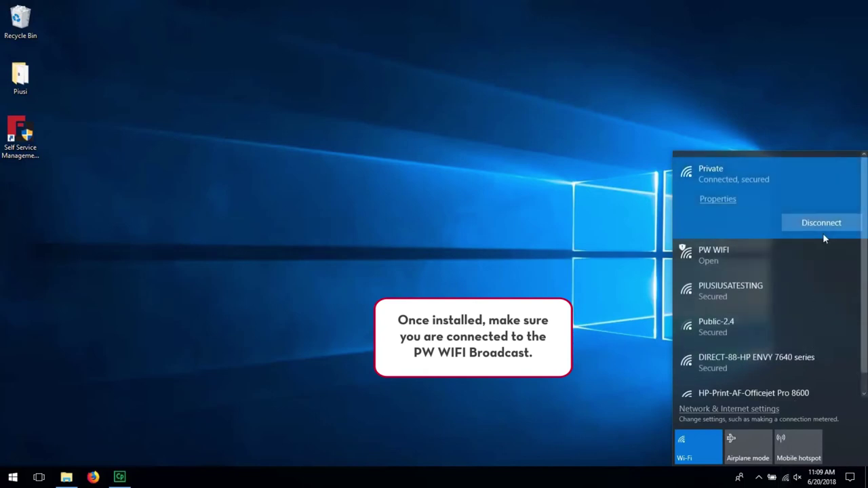
pyautogui.click(714, 252)
pyautogui.click(821, 257)
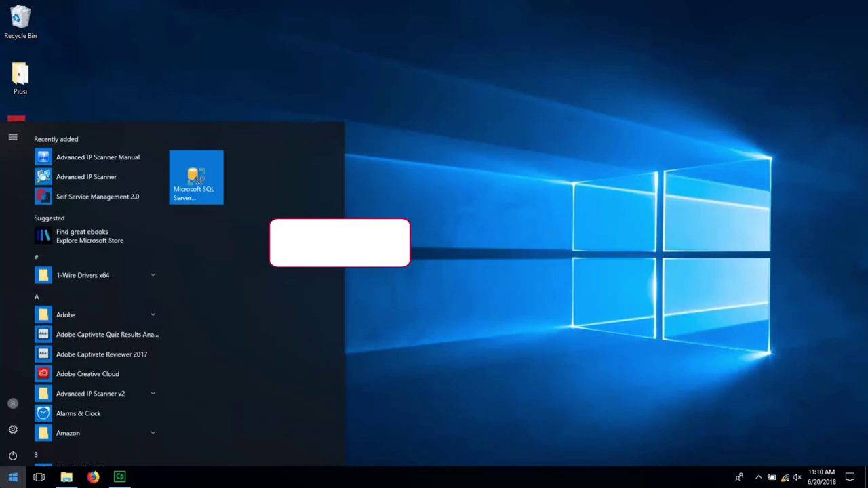
pyautogui.write('pw')
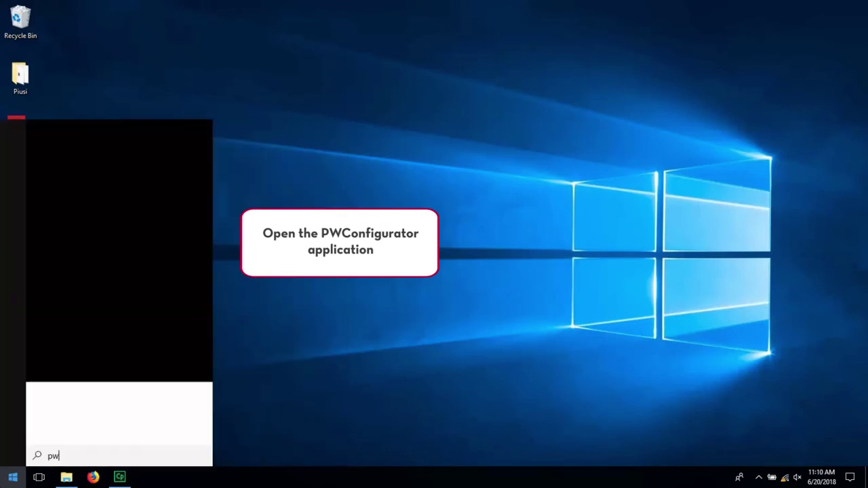
pyautogui.write(' con')
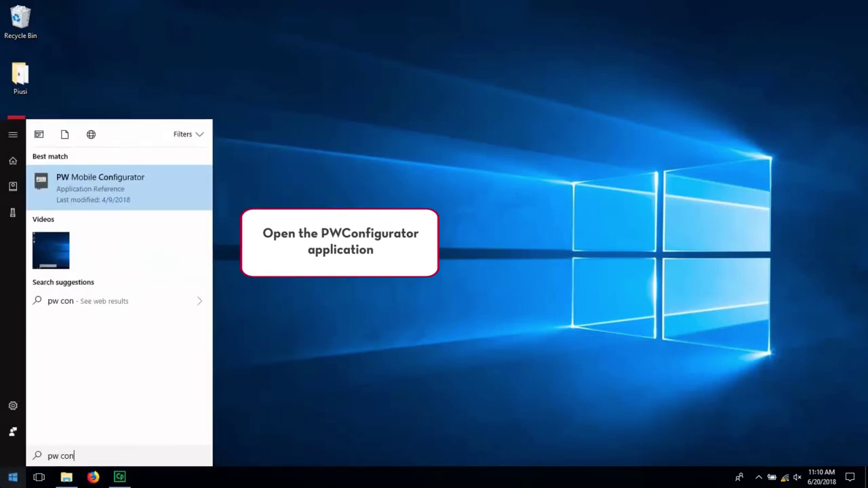
pyautogui.write('fig')
pyautogui.press('Return')
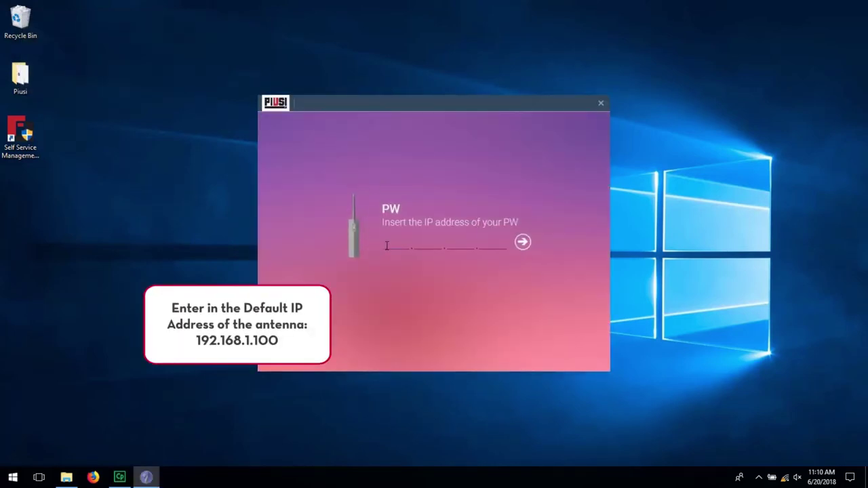
# Step: Connect to the antenna at IP address 192.168.1.100
pyautogui.rightClick(386, 245)
pyautogui.click(391, 244)
pyautogui.write('192.168.1.100')
pyautogui.click(526, 243)
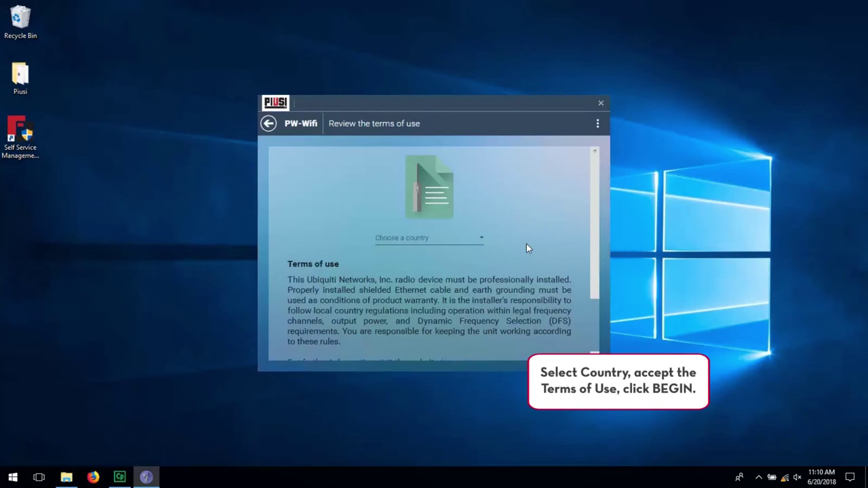
# Step: Choose United States as the country, accept the terms of use and begin setup
pyautogui.click(479, 239)
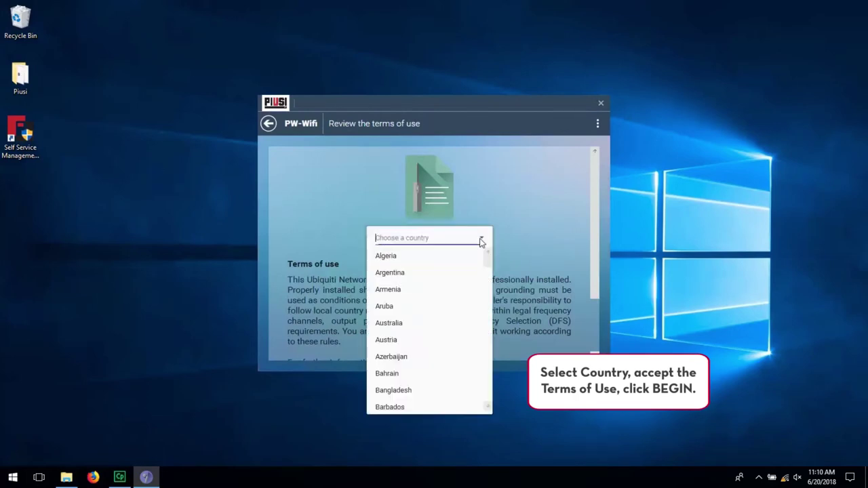
pyautogui.write('Ukraine')
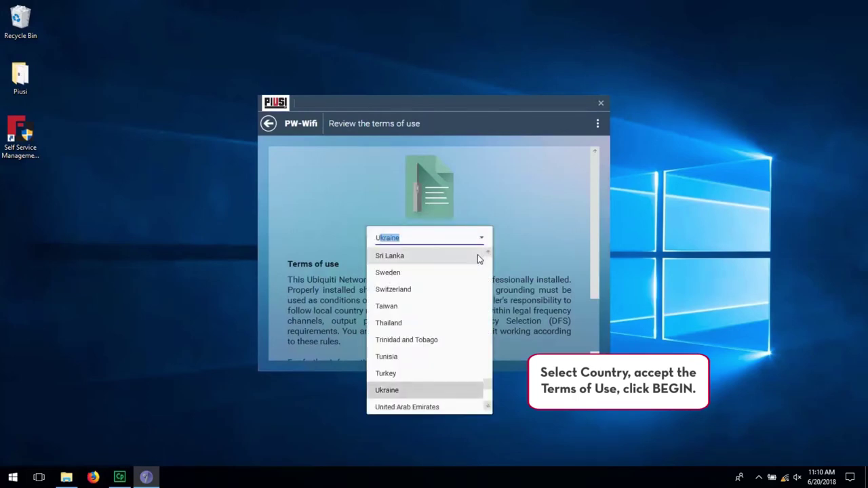
pyautogui.scroll(-1, 457, 375)
pyautogui.click(457, 375)
pyautogui.click(289, 305)
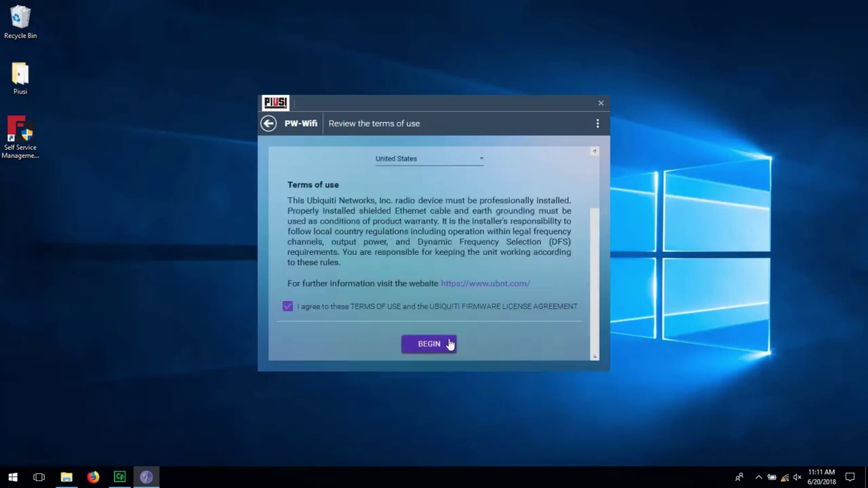
pyautogui.click(448, 344)
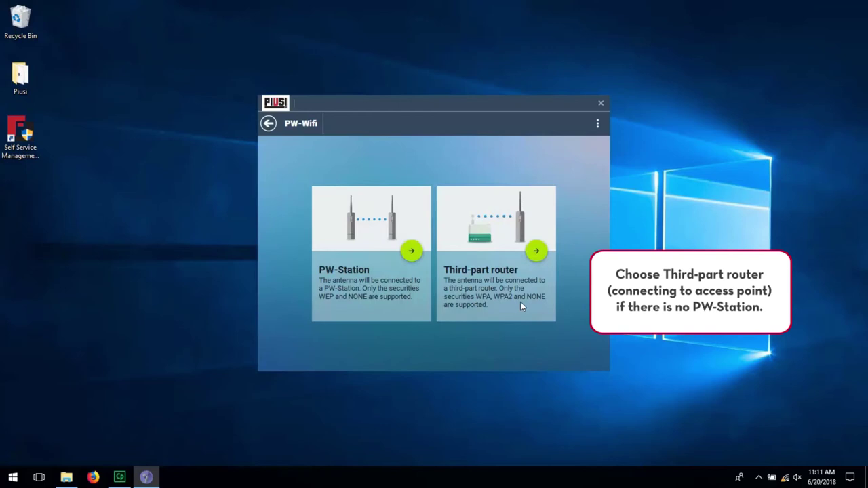
# Step: Choose the third-party router option with Static IP address 192.168.0.134
pyautogui.click(537, 252)
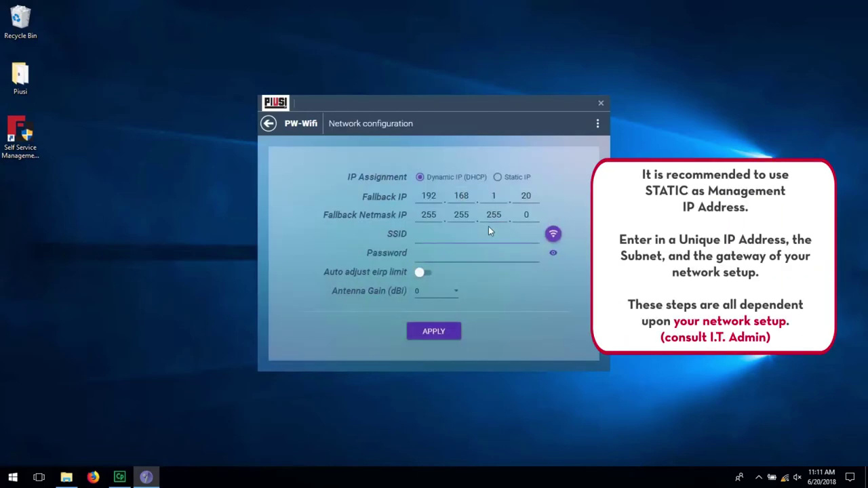
pyautogui.click(497, 178)
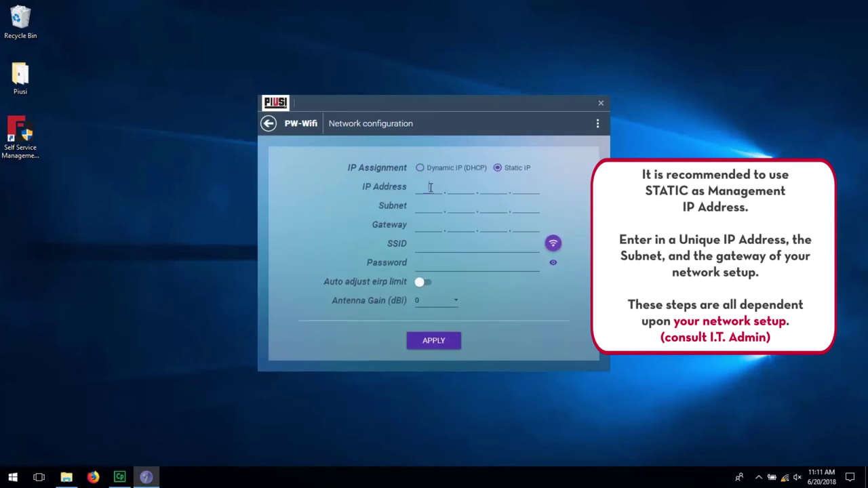
pyautogui.click(431, 188)
pyautogui.write('192.168.0')
pyautogui.press('.')
pyautogui.write('134')
# Step: Enter subnet mask 255.255.255.0 and gateway 192.168.0.1
pyautogui.click(428, 206)
pyautogui.write('255.255.255.0')
pyautogui.click(428, 226)
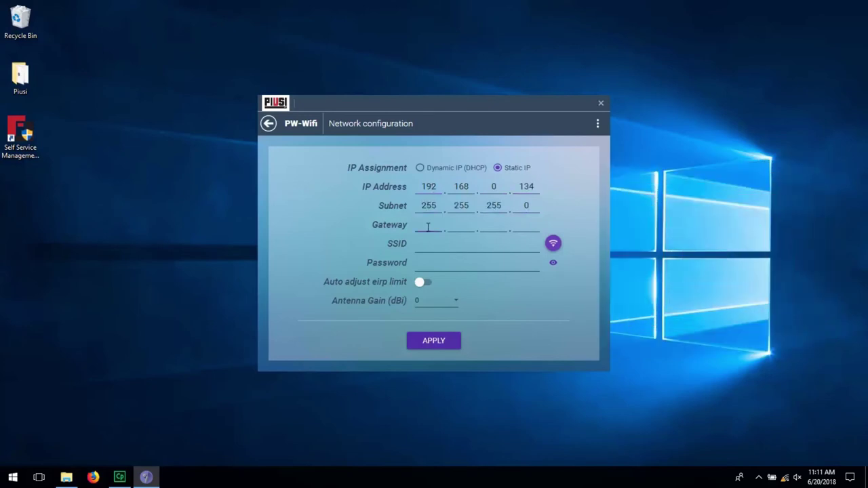
pyautogui.write('192.168.0.1')
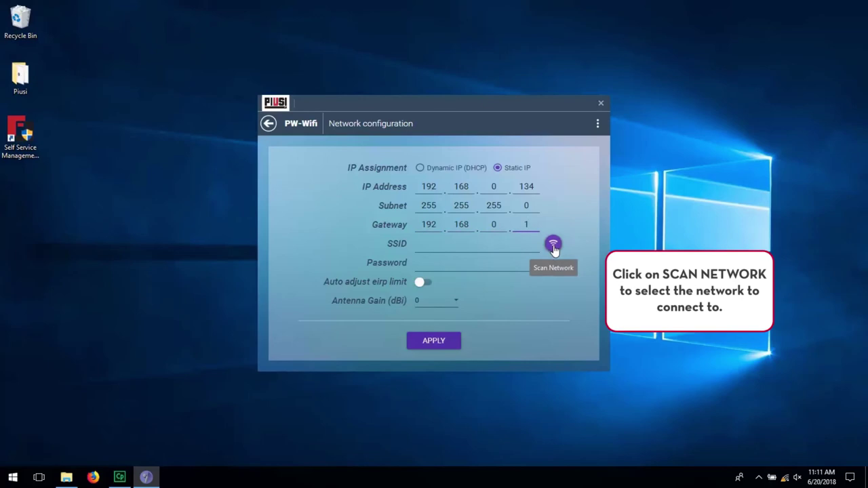
# Step: Reconnect the computer to PW WIFI, rescan, and select PIUSIUSATESTING as the SSID
pyautogui.click(553, 245)
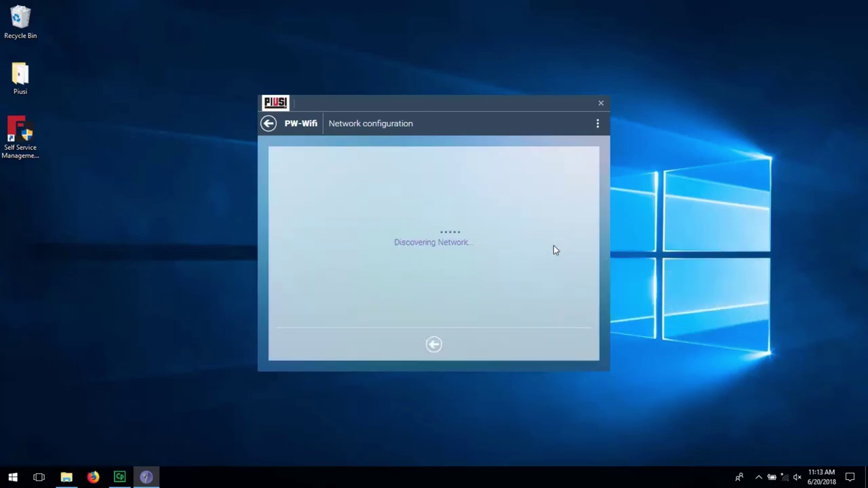
pyautogui.click(434, 346)
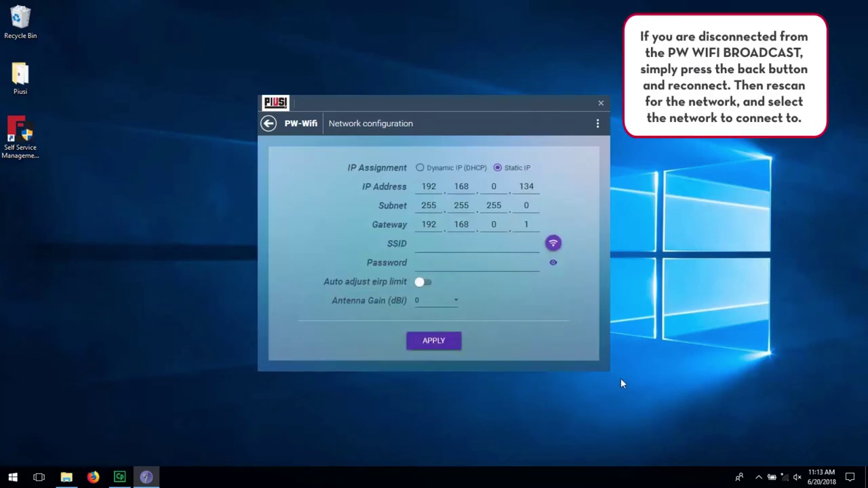
pyautogui.click(782, 478)
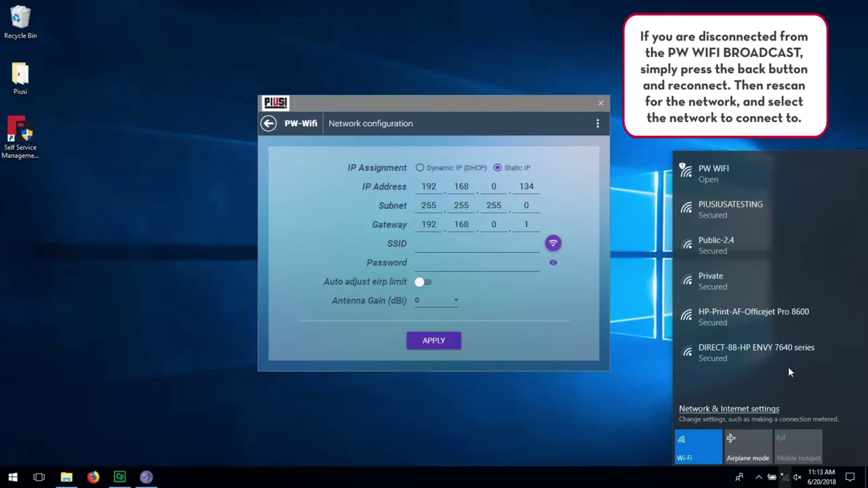
pyautogui.click(813, 171)
pyautogui.click(822, 252)
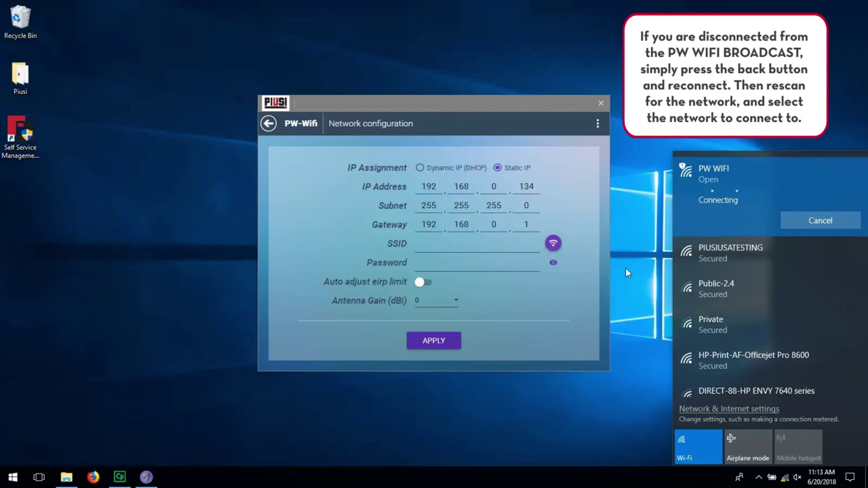
pyautogui.click(553, 244)
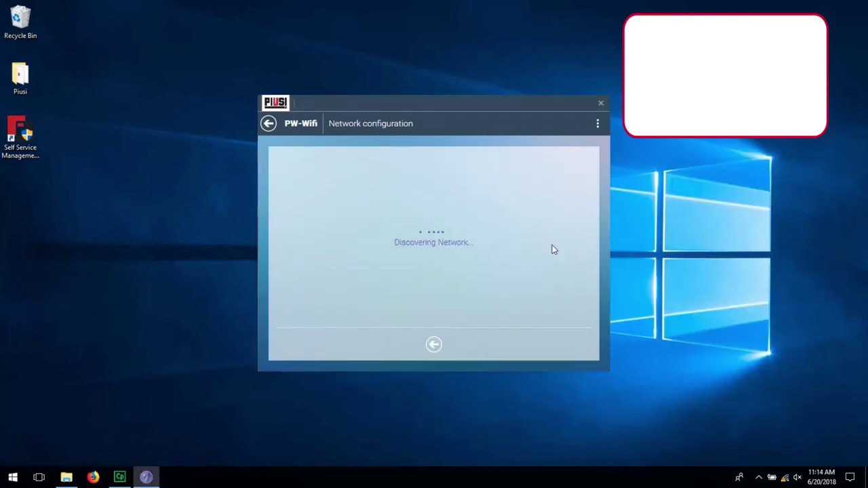
pyautogui.click(390, 203)
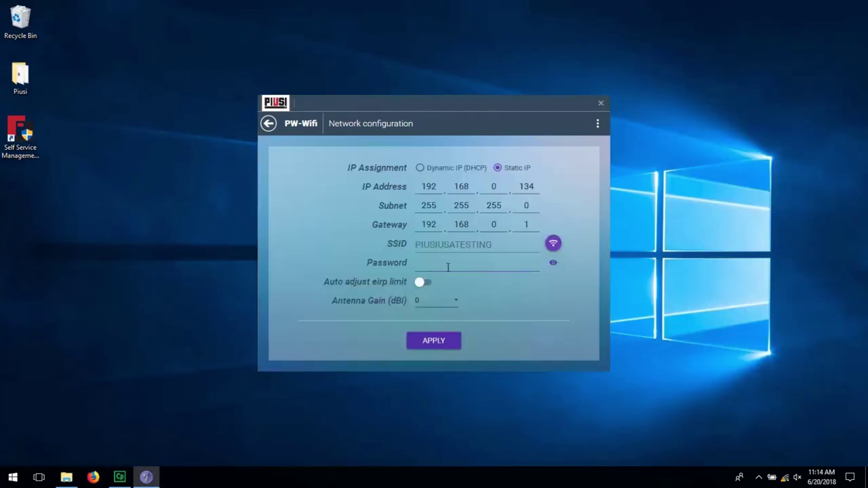
# Step: Enter the PIUSIUSATESTING Wi-Fi password, apply the configuration and reboot the antenna
pyautogui.click(451, 269)
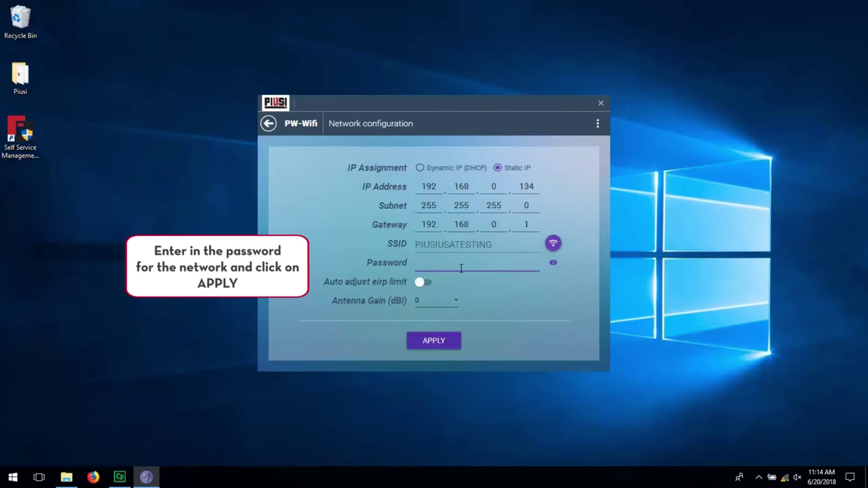
pyautogui.write('*********')
pyautogui.click(450, 342)
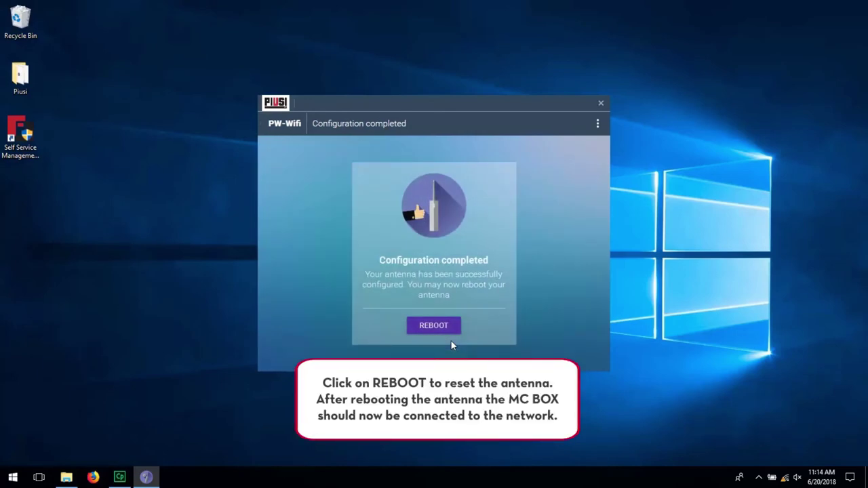
pyautogui.click(446, 330)
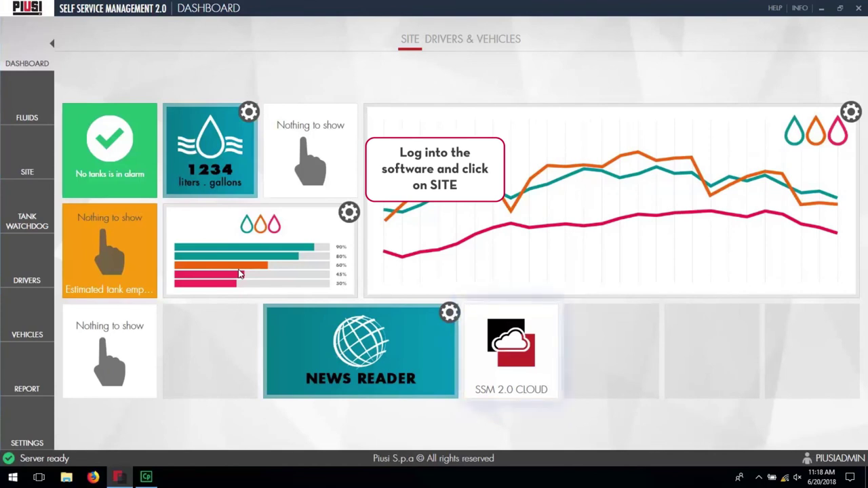
# Step: Go to the SITE page and run DISCOVERY SITE to scan for the MC BOX
pyautogui.click(27, 172)
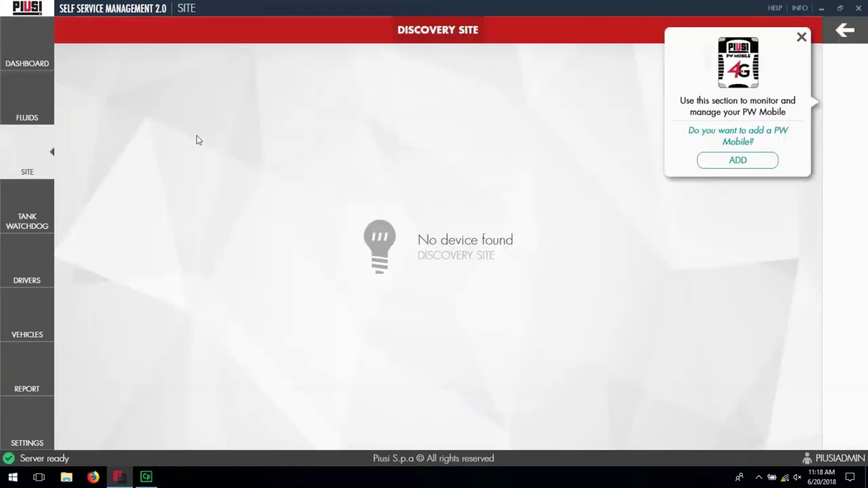
pyautogui.click(475, 36)
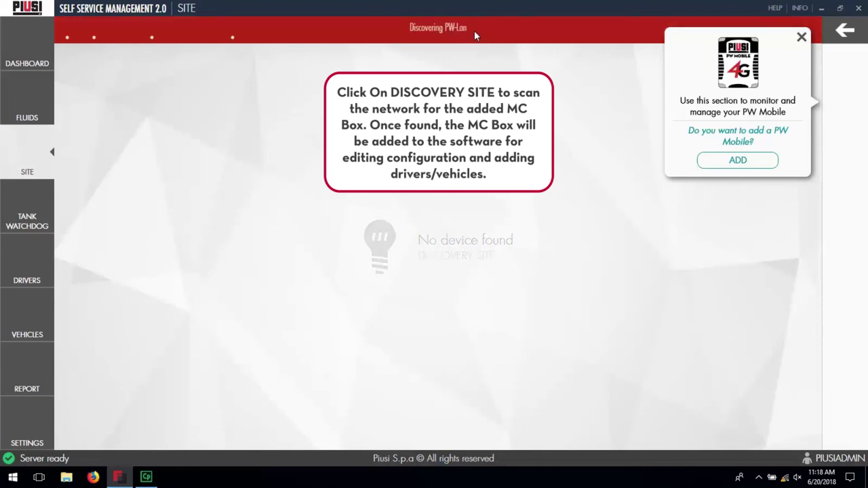